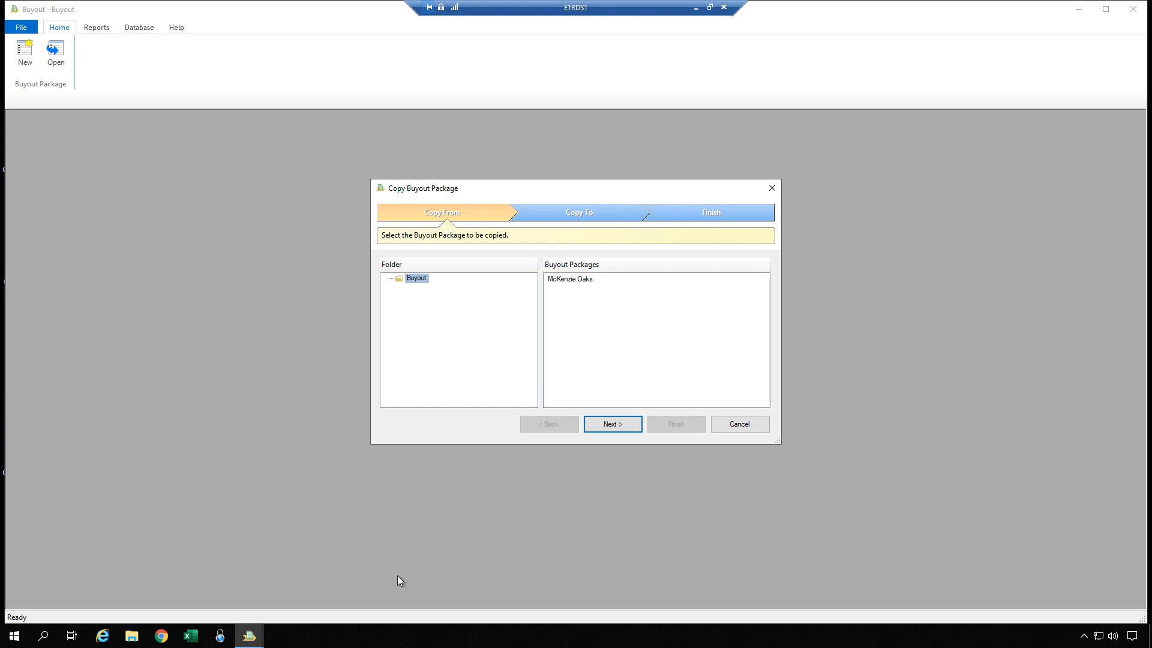
# Step: Copy the McKenzie Oaks buyout package into the Buyout folder under the name Copy of McKenzie Oaks
pyautogui.click(560, 280)
pyautogui.click(614, 424)
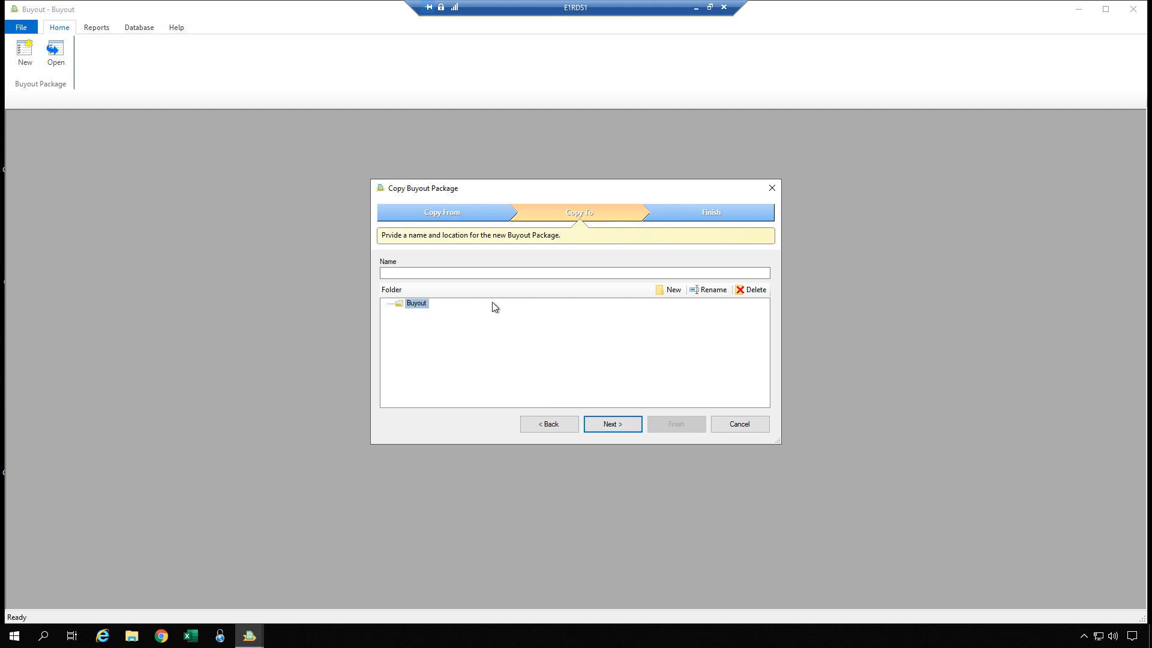
pyautogui.click(488, 273)
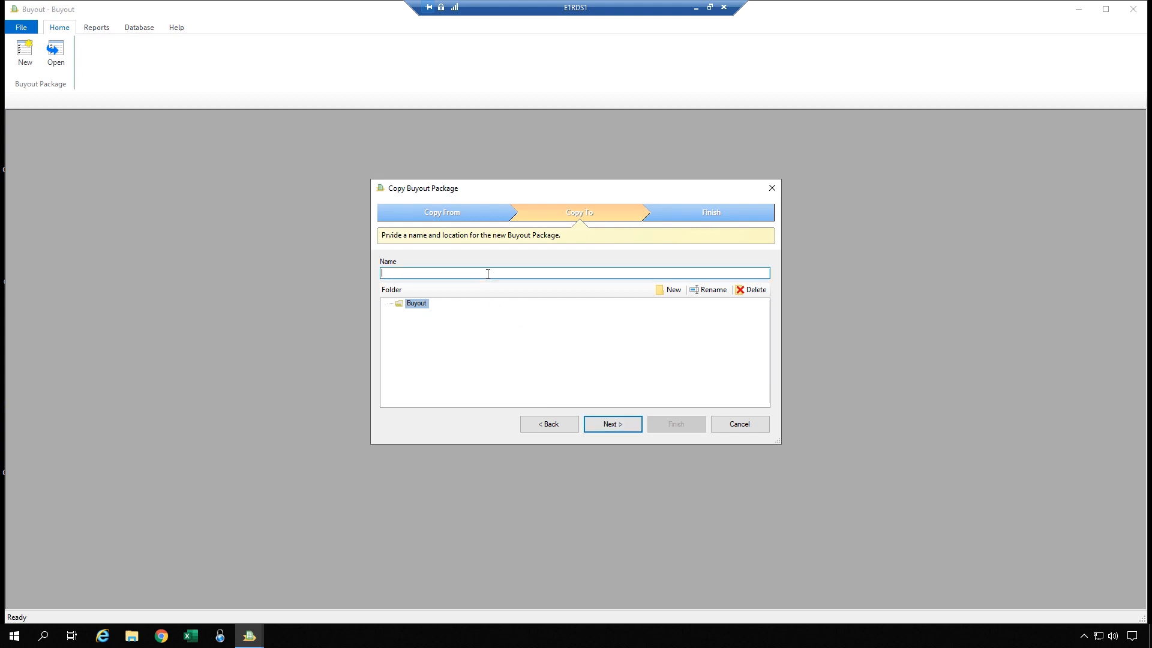
pyautogui.write('Copy of McKenzie Oaks')
pyautogui.click(473, 322)
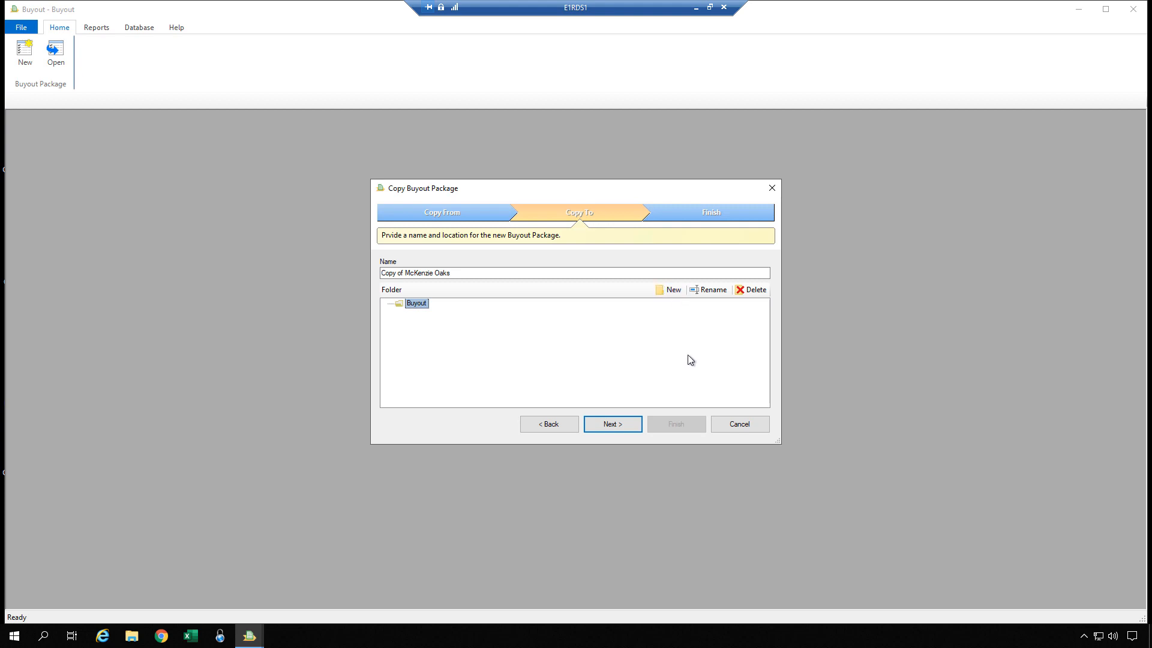
pyautogui.click(609, 425)
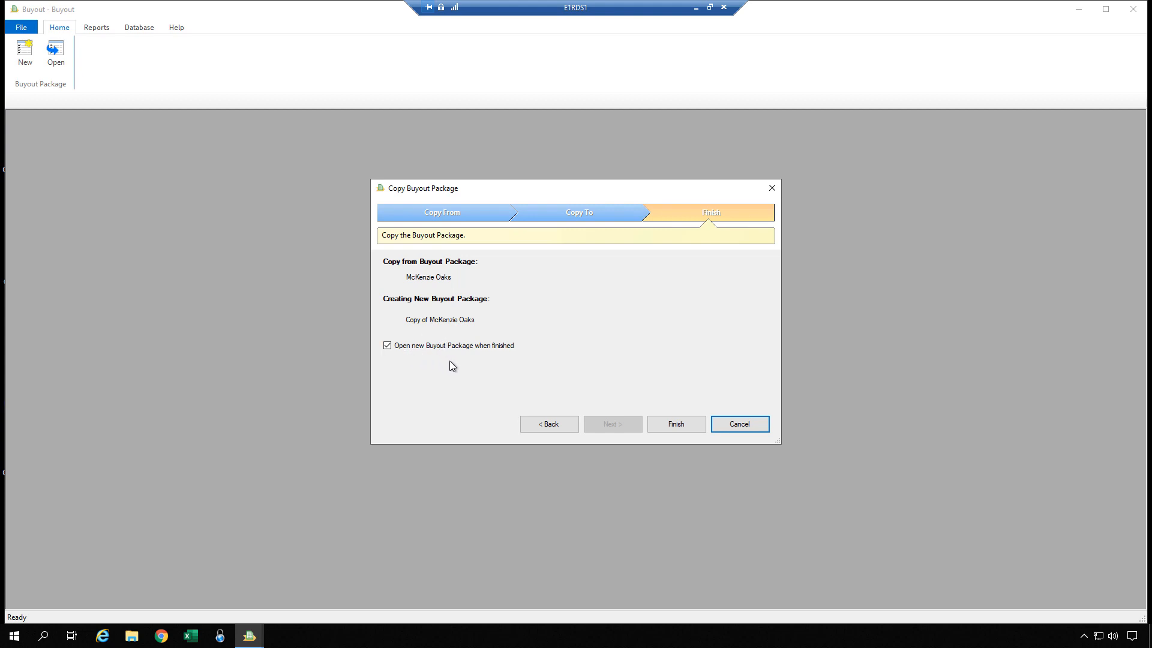
pyautogui.click(672, 423)
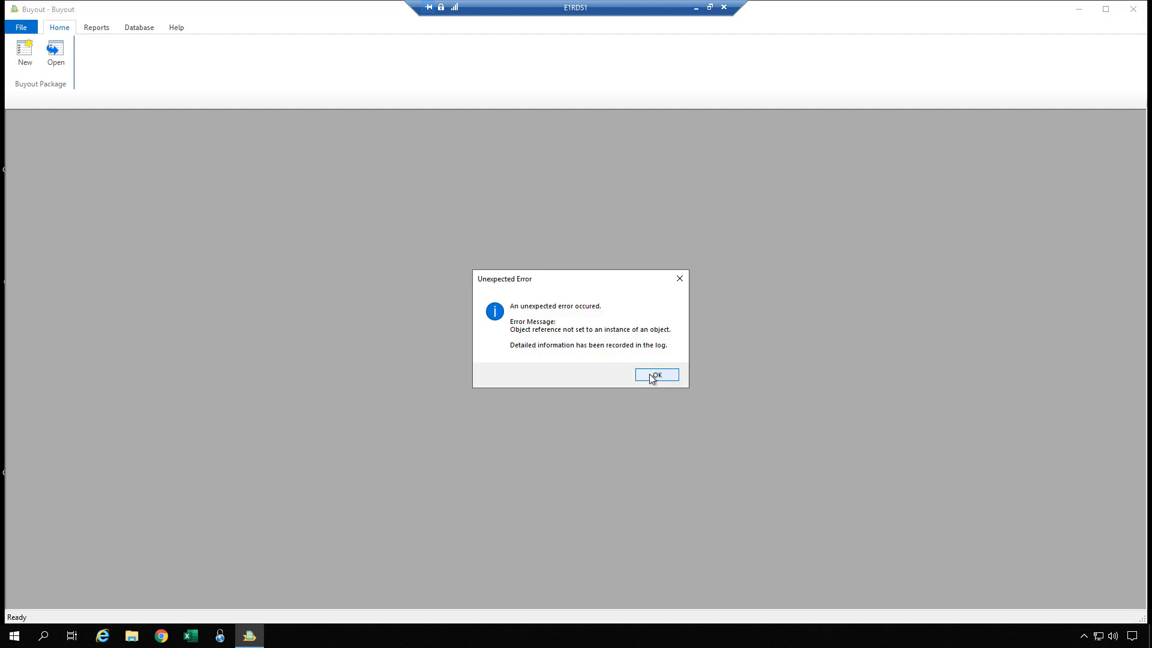
pyautogui.click(652, 376)
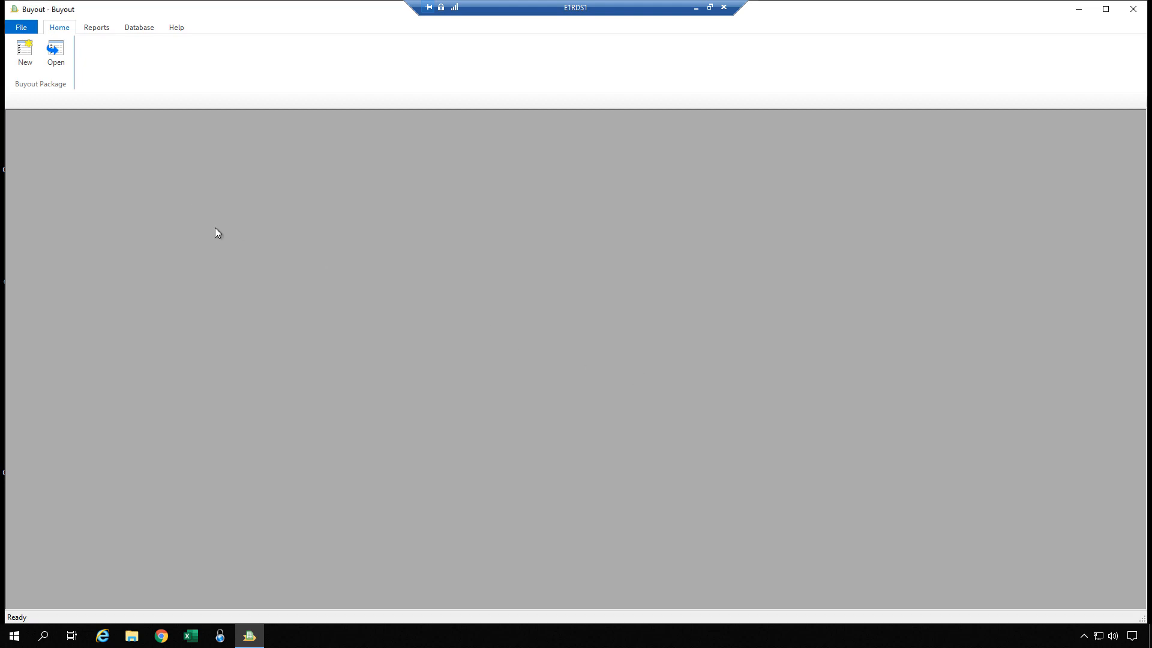
# Step: Open the Copy of McKenzie Oaks buyout package to check it and close it again
pyautogui.click(55, 51)
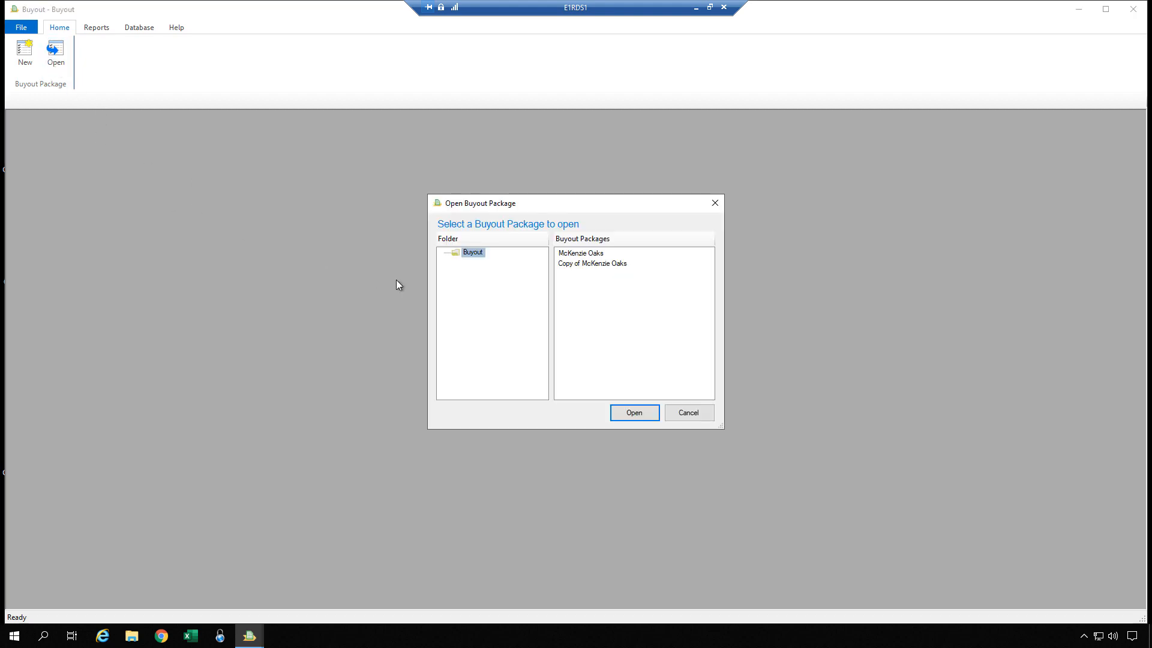
pyautogui.click(572, 269)
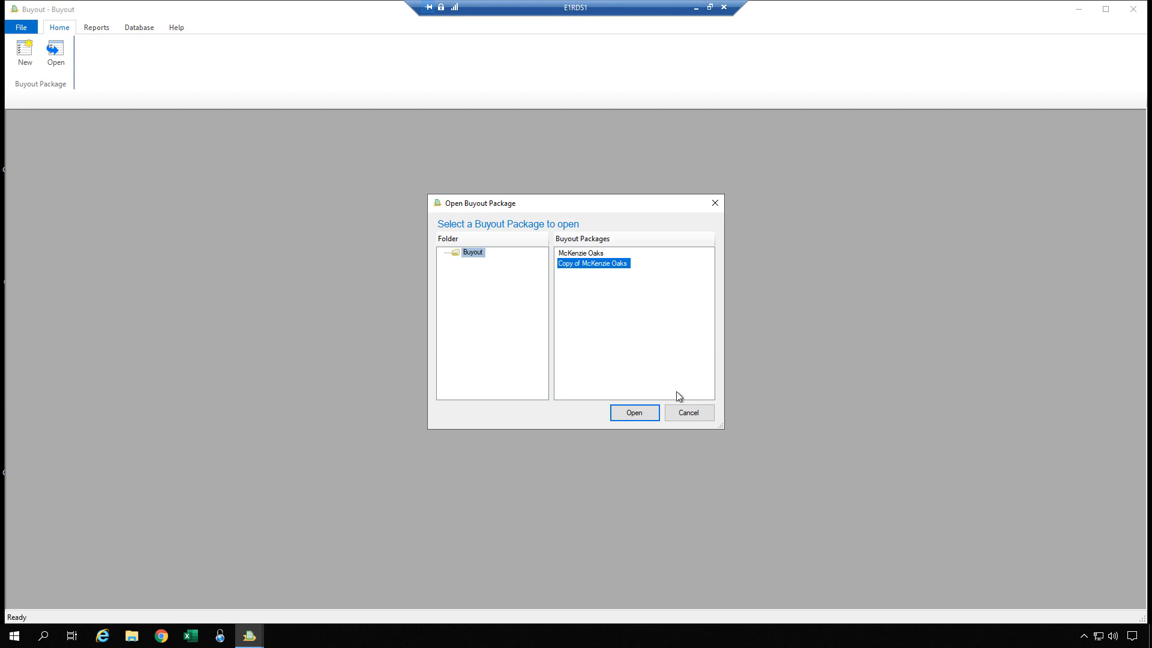
pyautogui.click(638, 412)
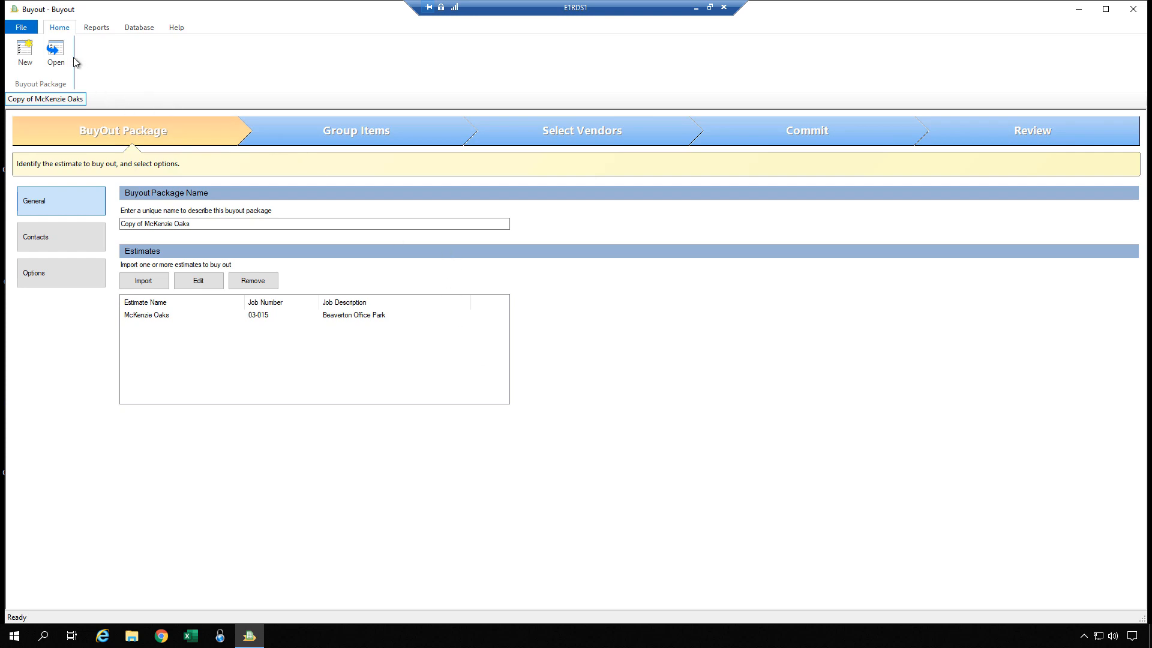
pyautogui.click(21, 27)
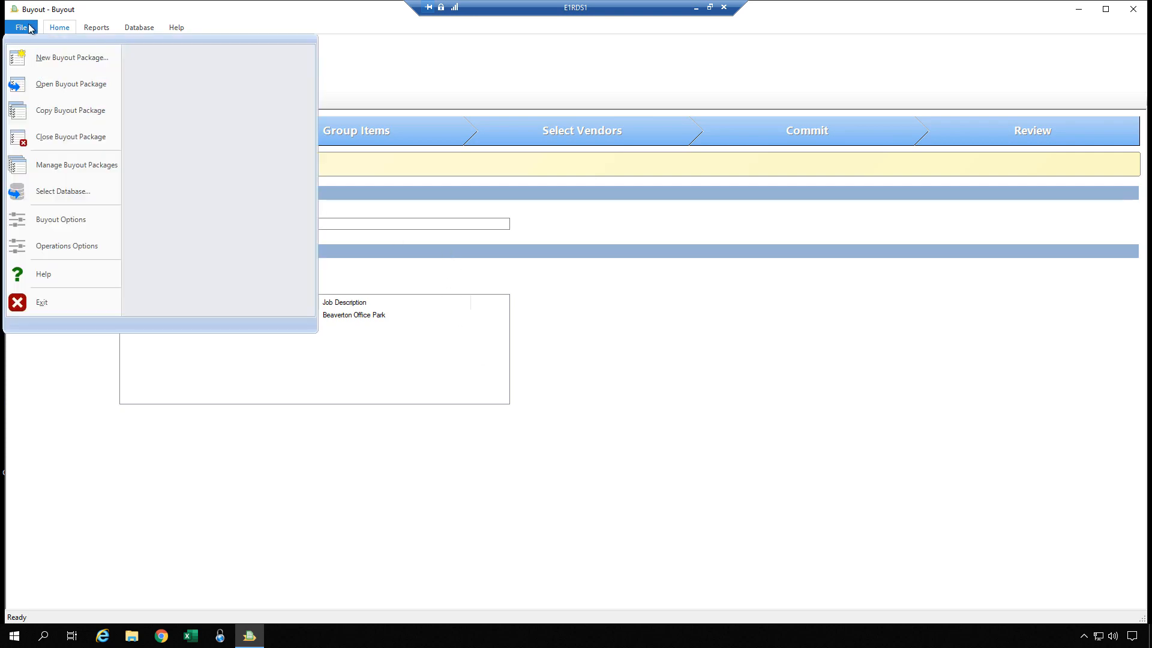
pyautogui.click(54, 138)
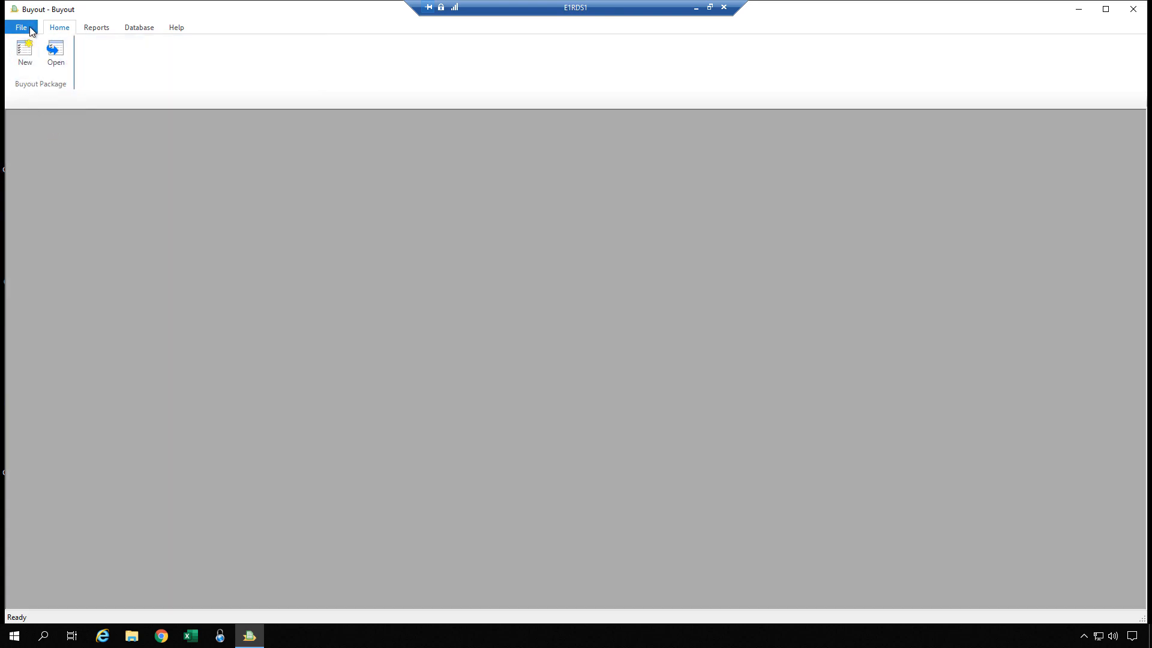
# Step: Create a folder named Completed Buyout under the Buyout folder in buyout package management
pyautogui.click(28, 30)
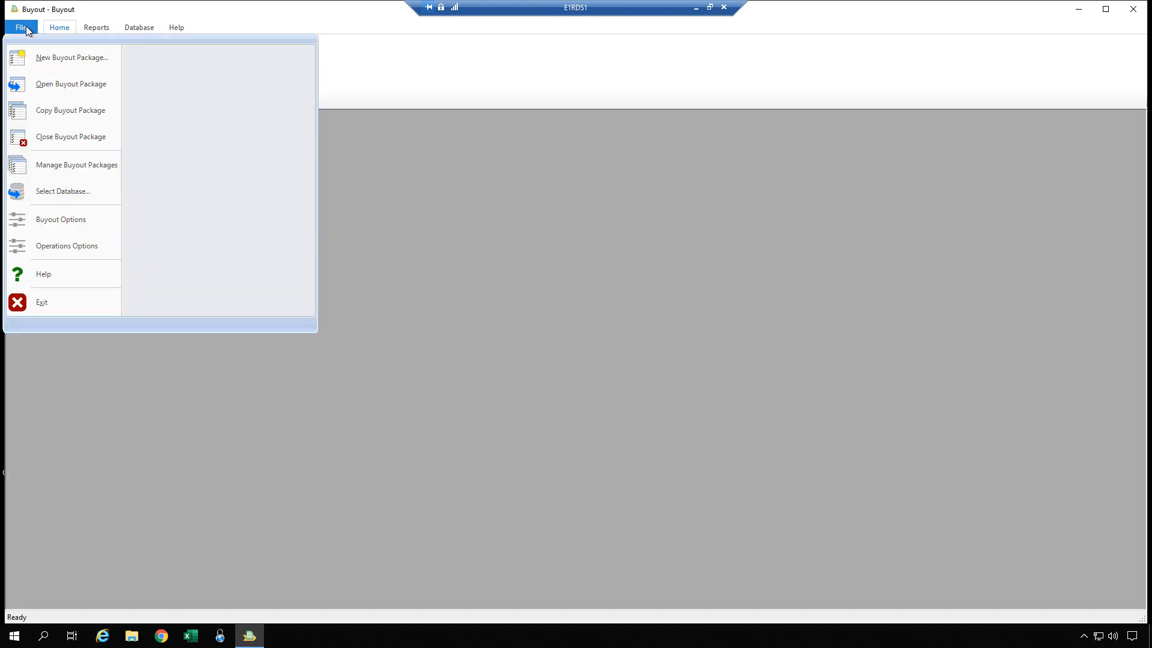
pyautogui.click(77, 163)
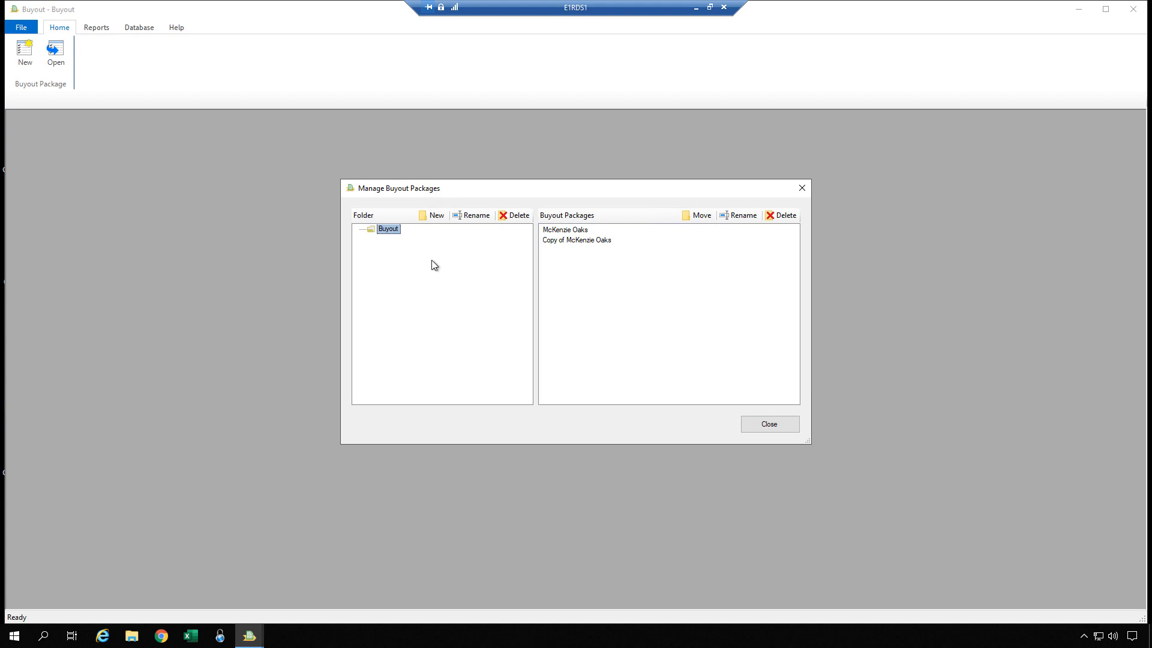
pyautogui.click(436, 216)
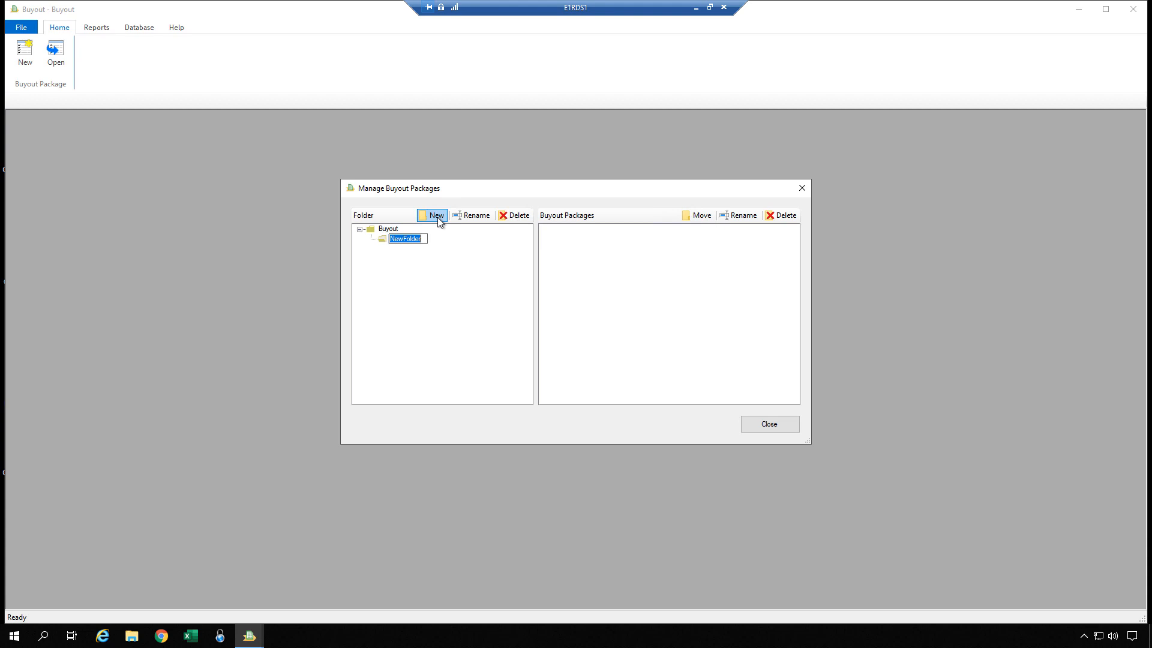
pyautogui.write('Compl')
pyautogui.write('etd')
pyautogui.write('d Buyout')
pyautogui.press('Return')
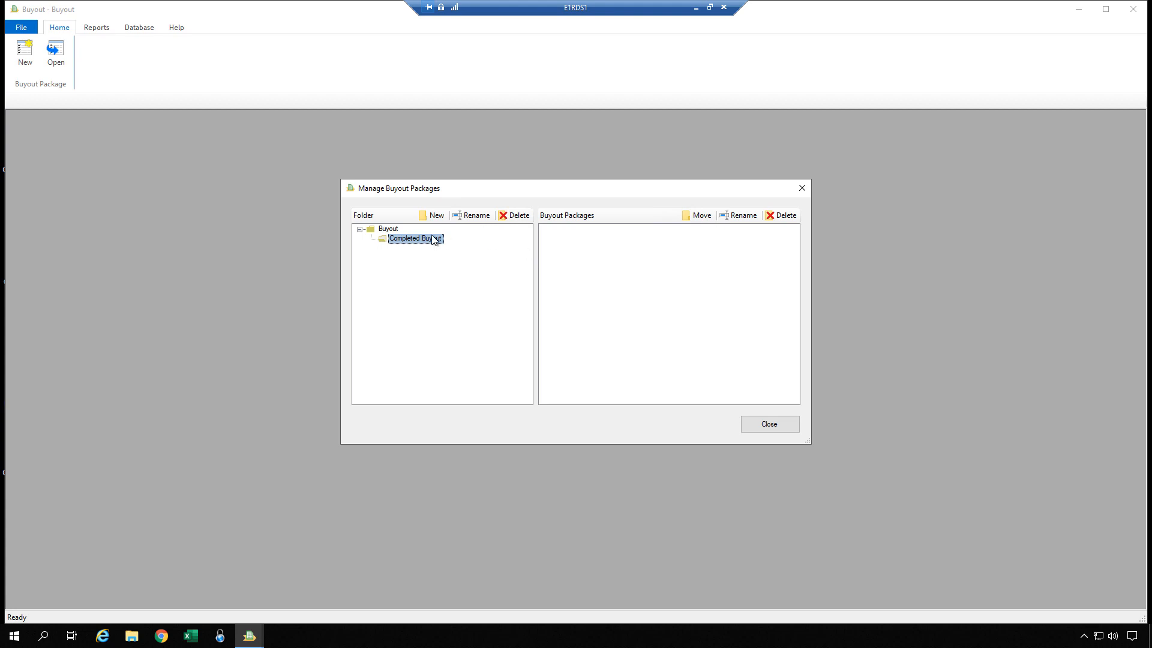
# Step: Try to move the McKenzie Oaks package out of the Buyout folder into another folder
pyautogui.click(391, 231)
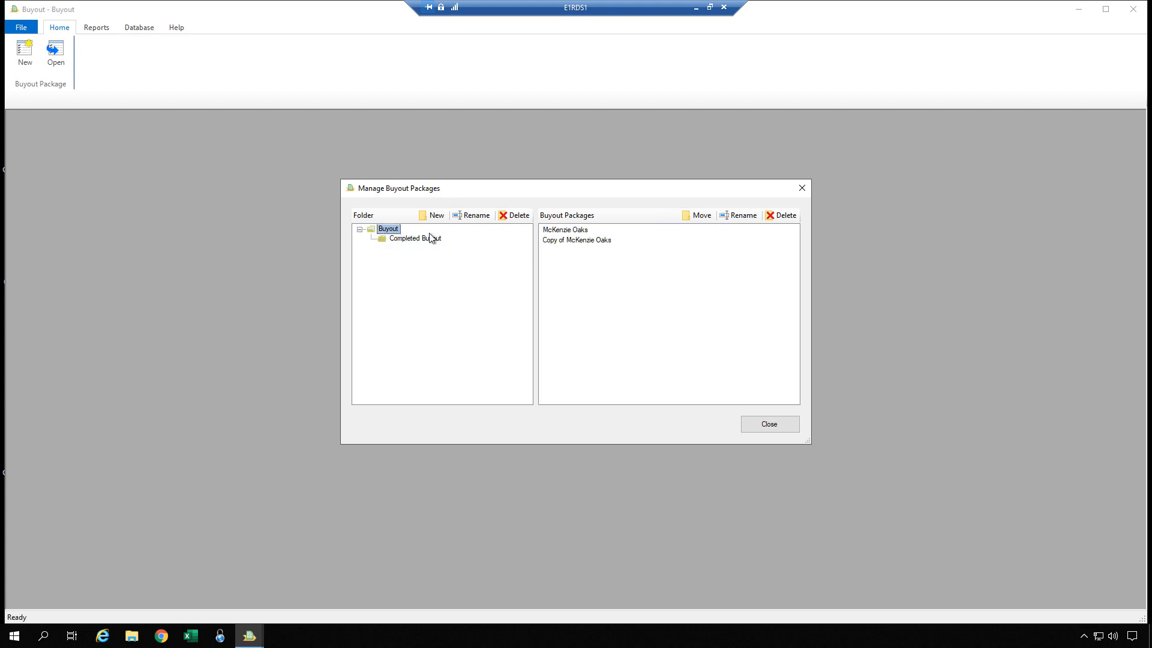
pyautogui.click(557, 234)
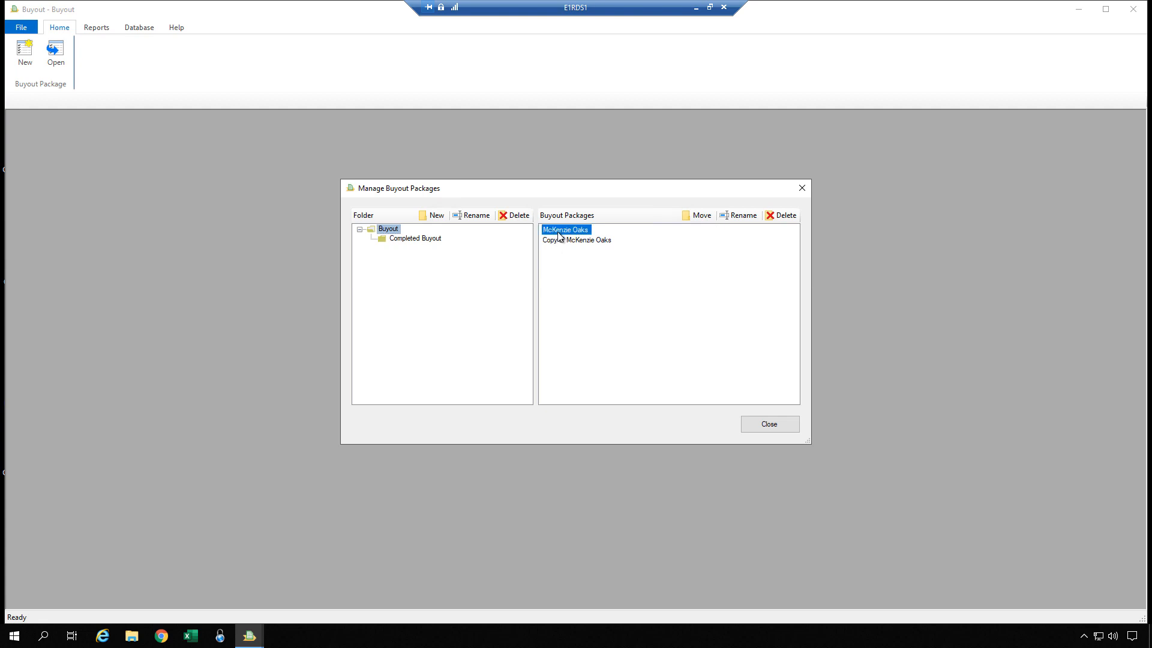
pyautogui.click(701, 217)
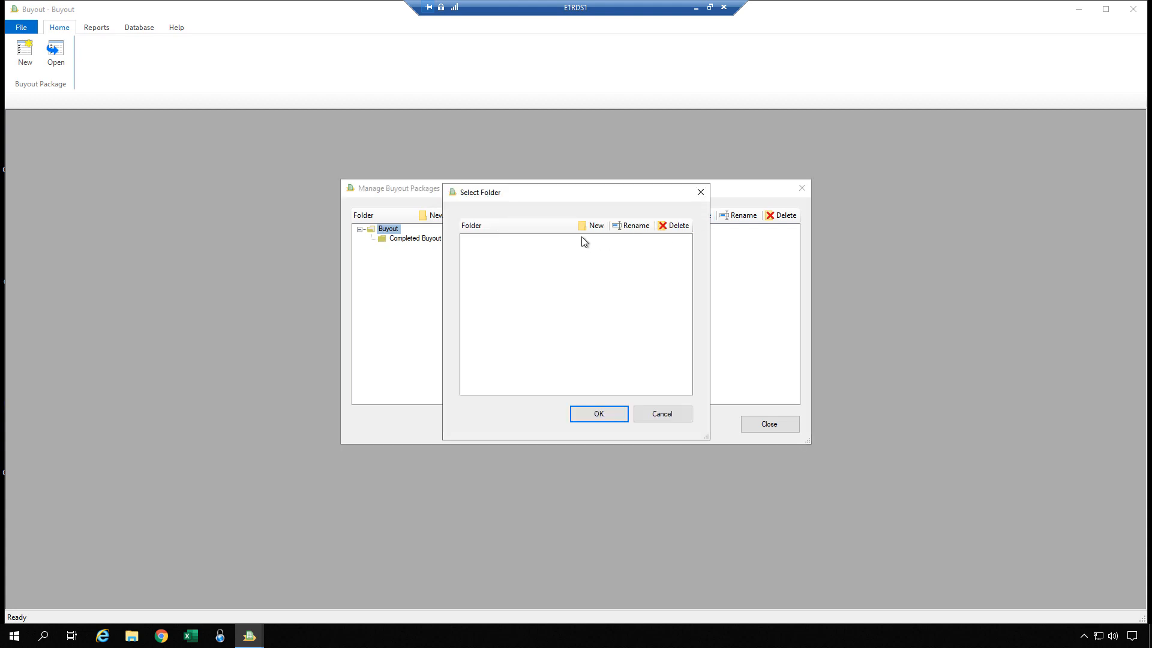
pyautogui.click(670, 416)
pyautogui.click(761, 420)
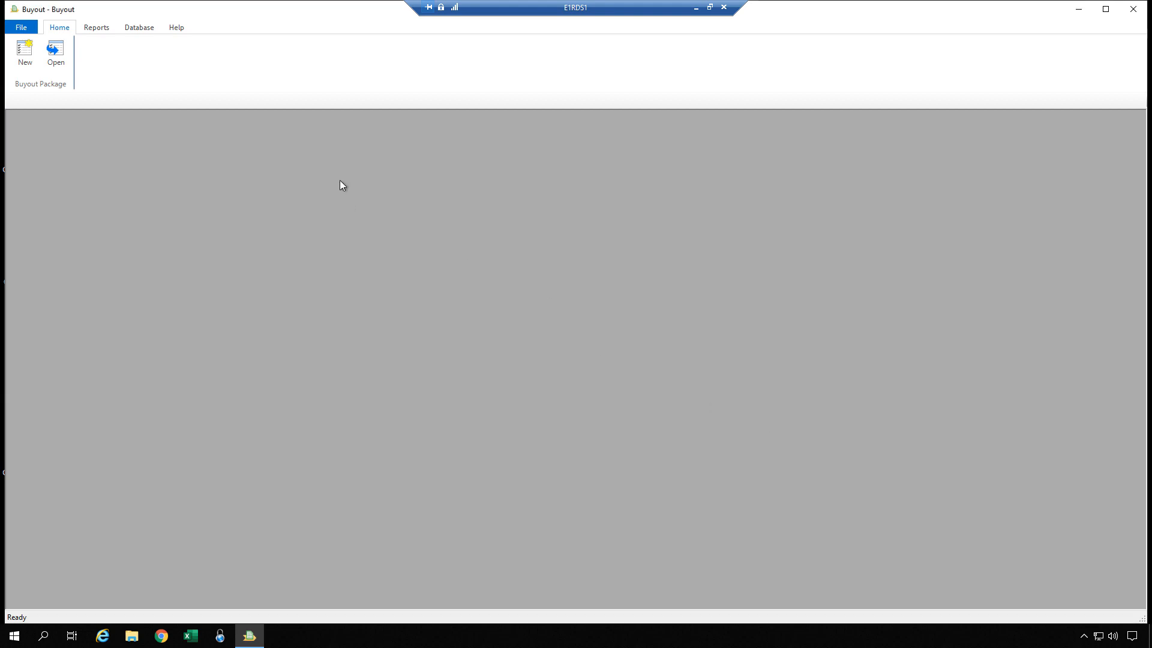
pyautogui.click(25, 27)
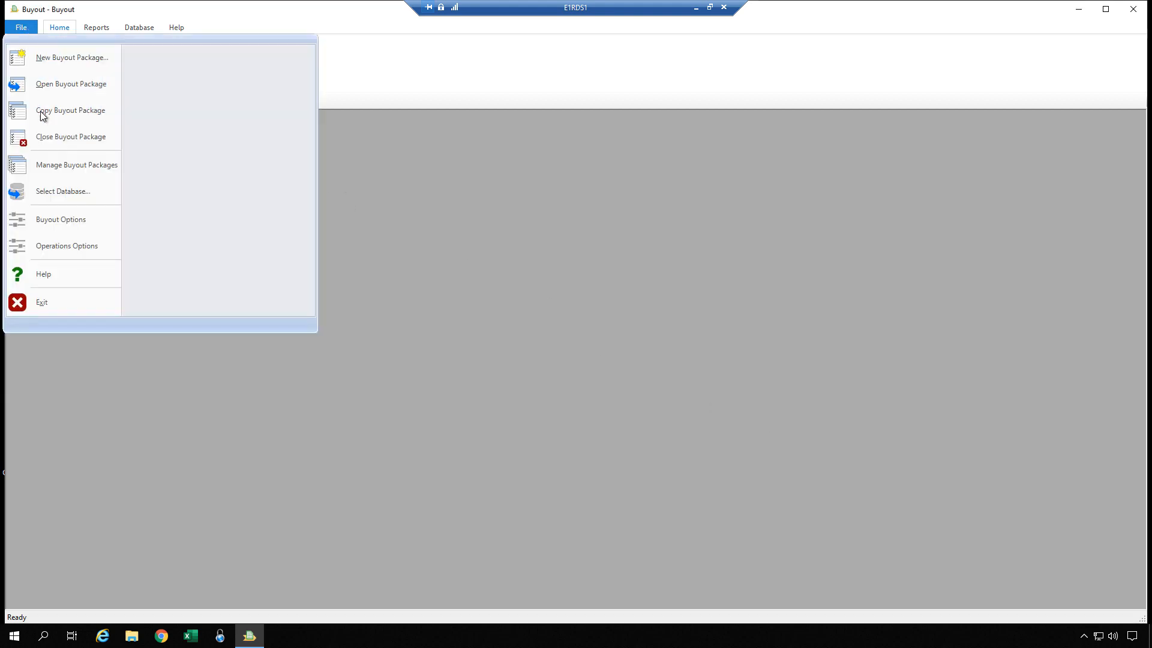
pyautogui.click(49, 167)
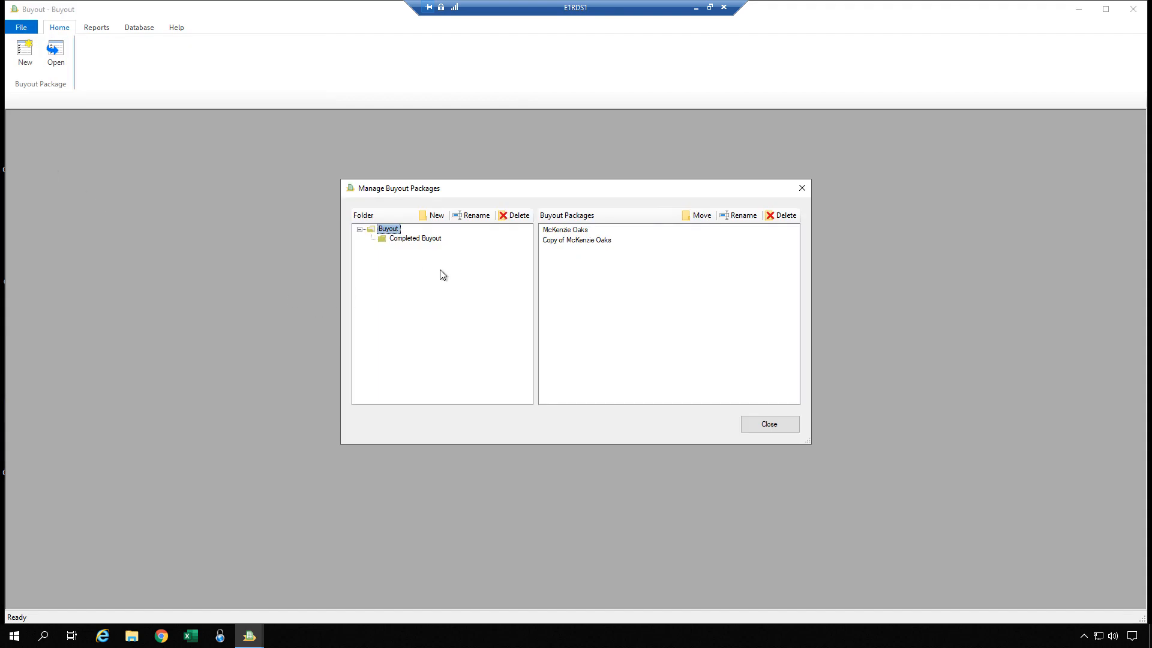
pyautogui.click(569, 232)
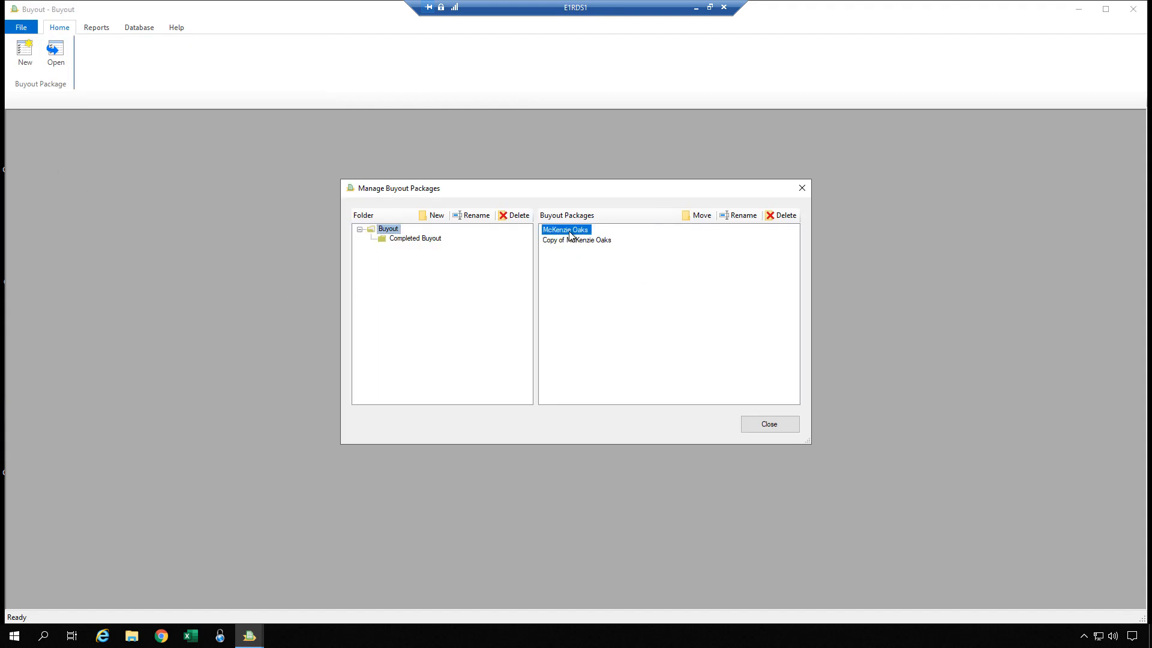
pyautogui.click(699, 217)
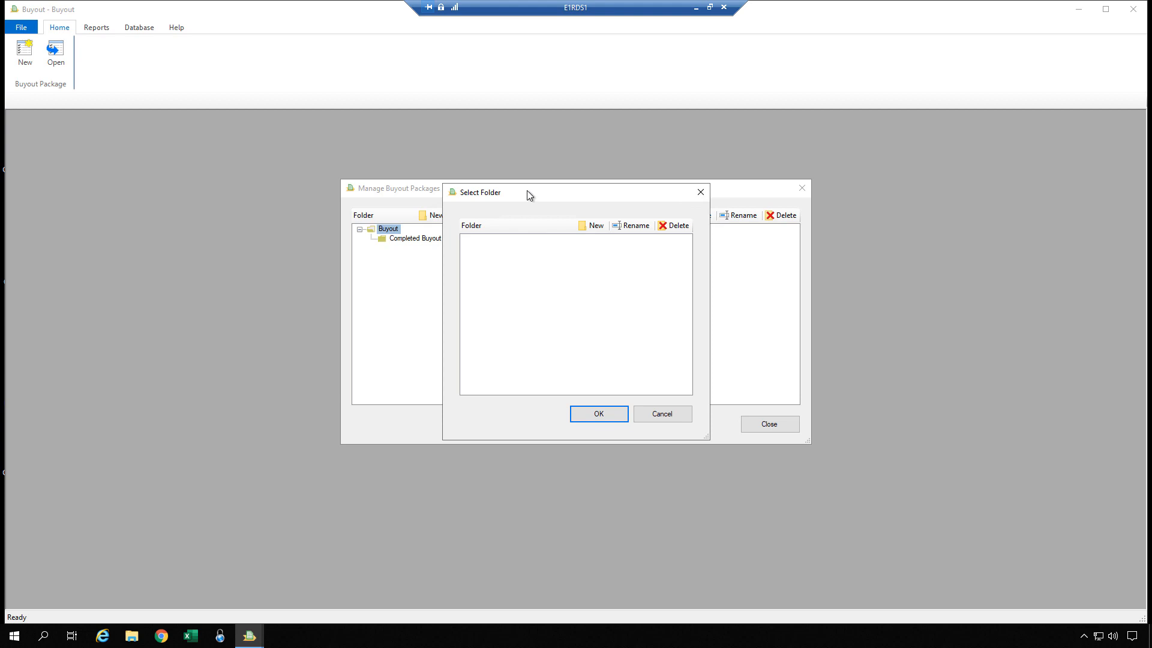
pyautogui.moveTo(527, 190); pyautogui.dragTo(550, 251)
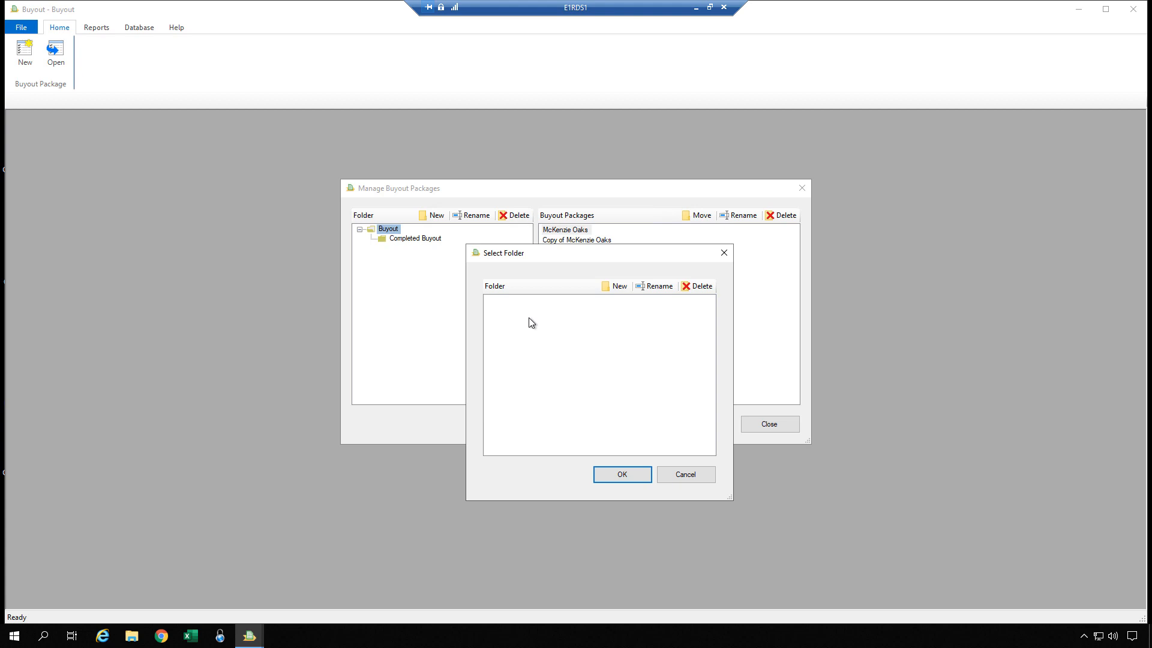
pyautogui.click(685, 475)
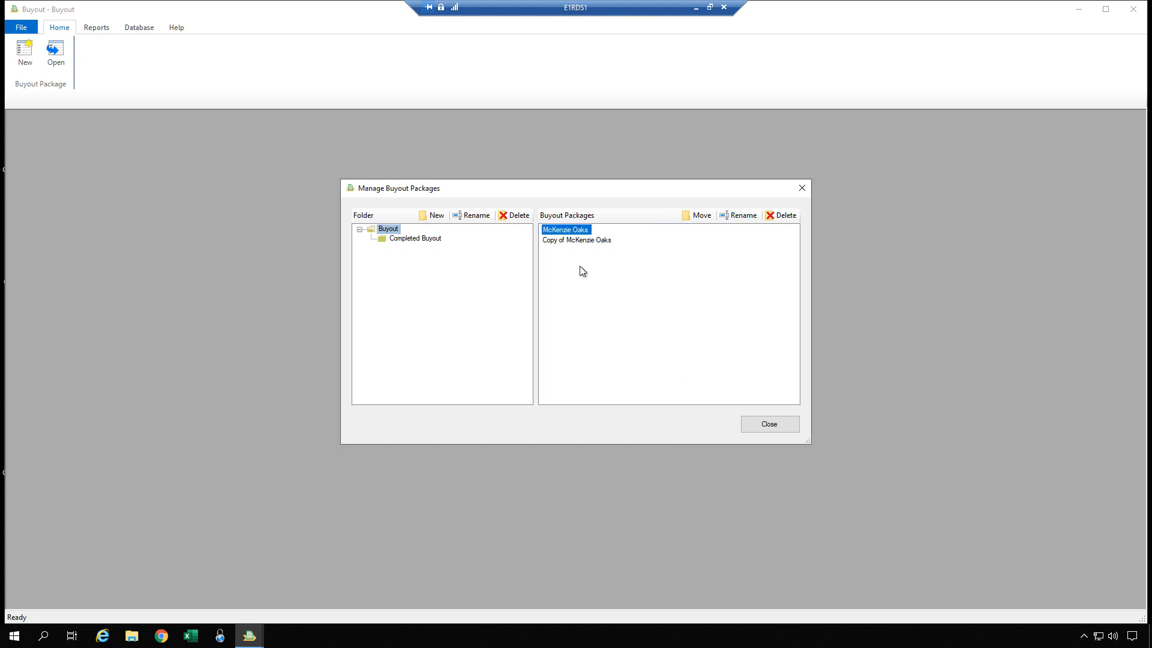
# Step: Try to delete the Copy of McKenzie Oaks buyout package and leave package management
pyautogui.click(573, 239)
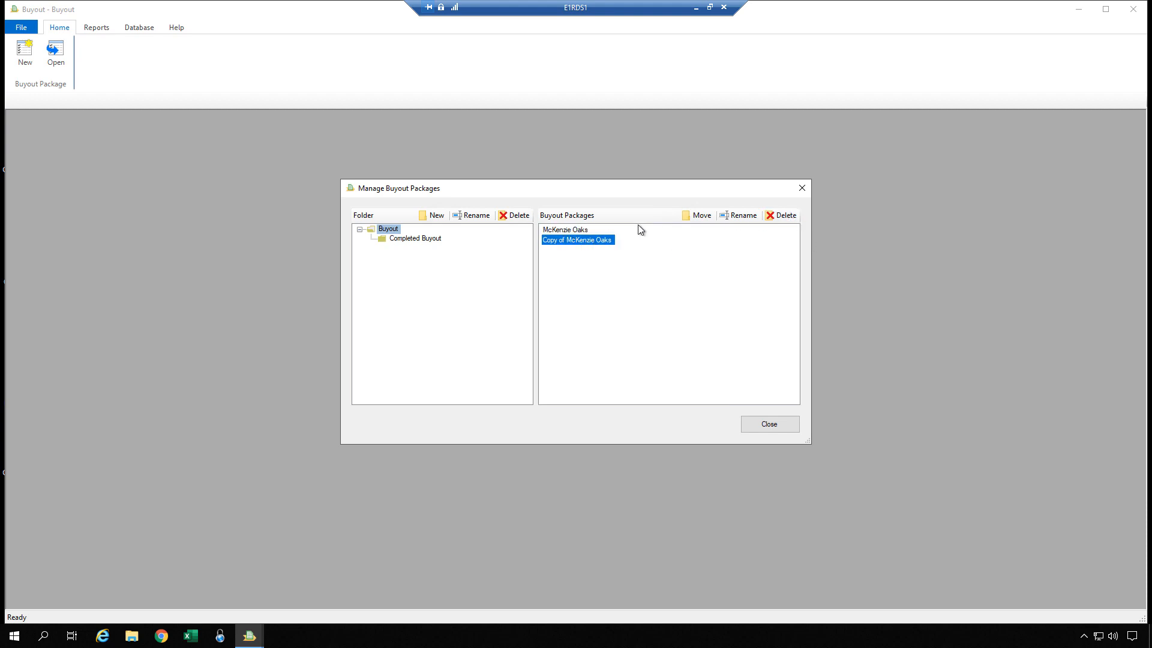
pyautogui.click(791, 217)
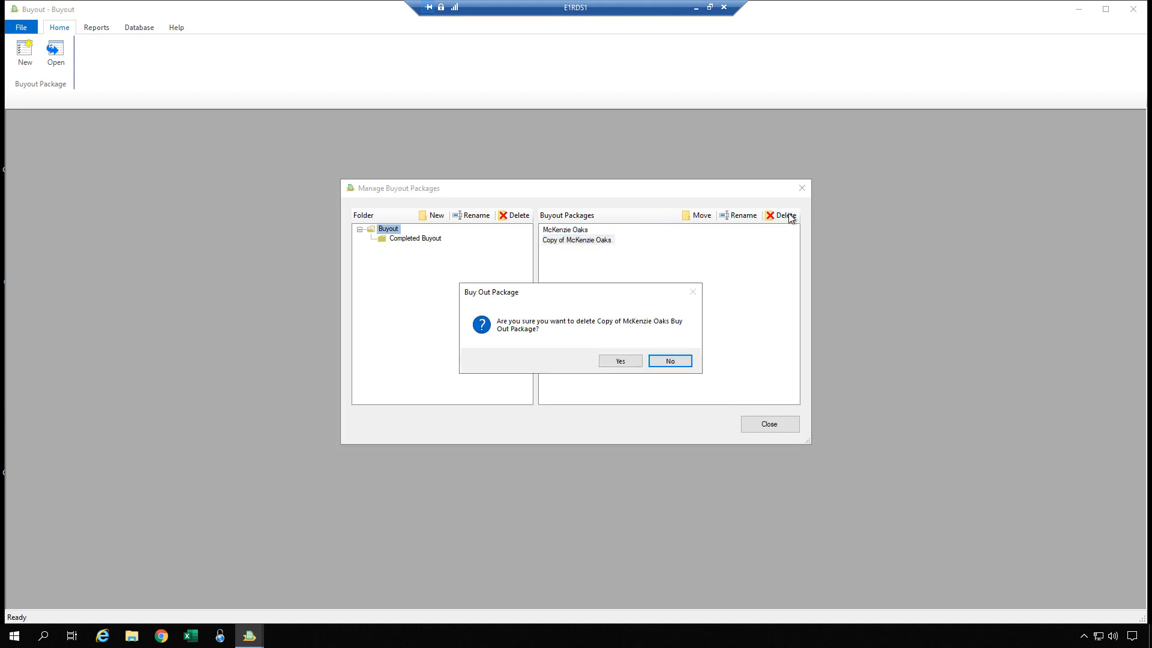
pyautogui.click(631, 362)
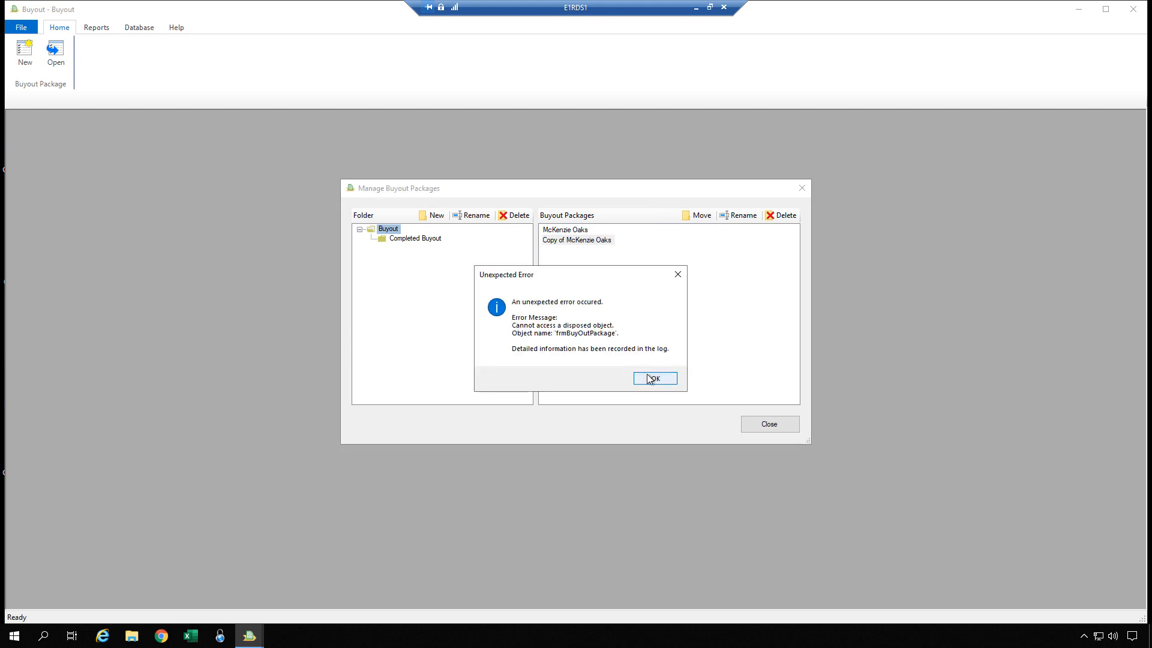
pyautogui.click(649, 380)
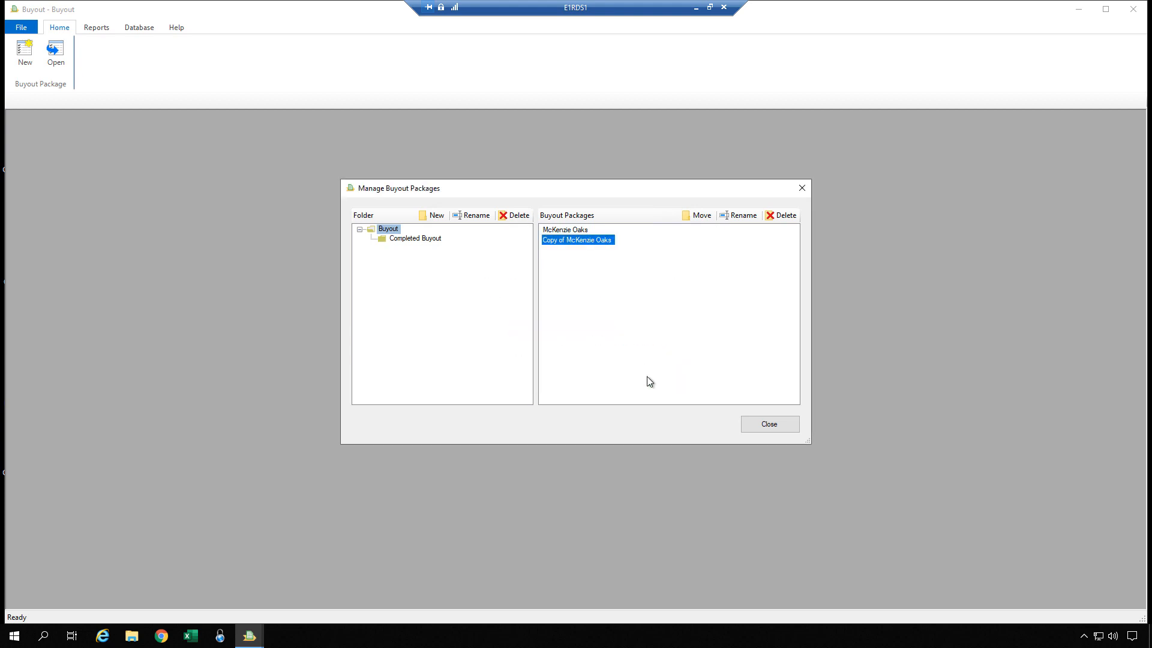
pyautogui.click(779, 425)
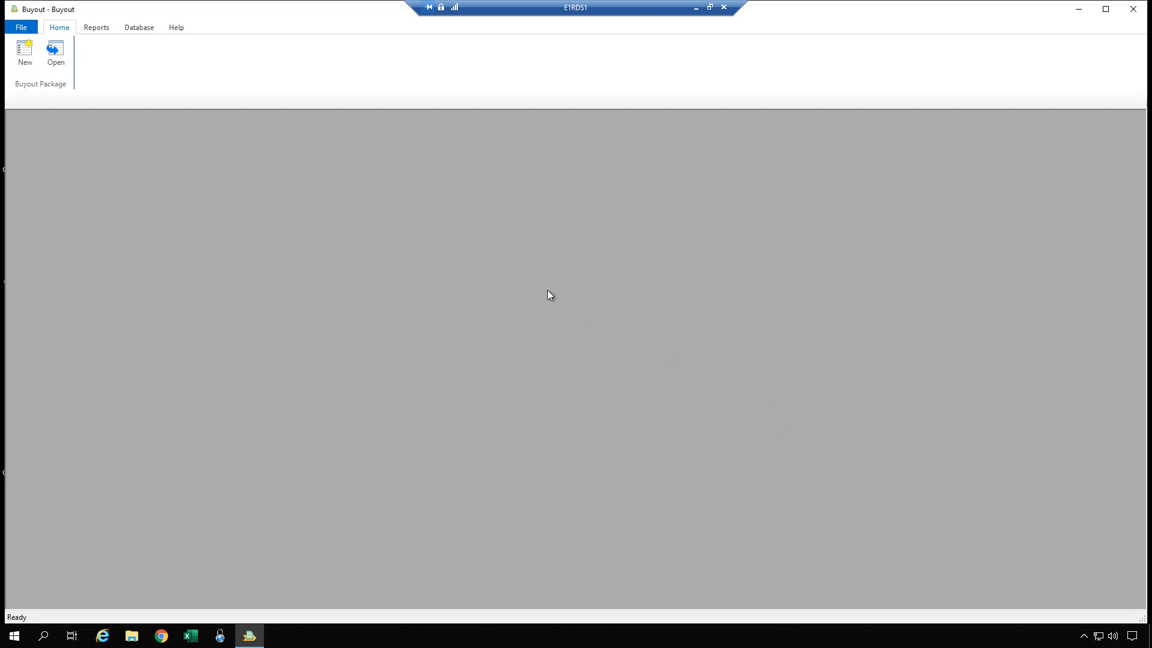
# Step: Review the buyout databases available on the E1SQL\DEVELOPMENT server without switching the database
pyautogui.click(22, 28)
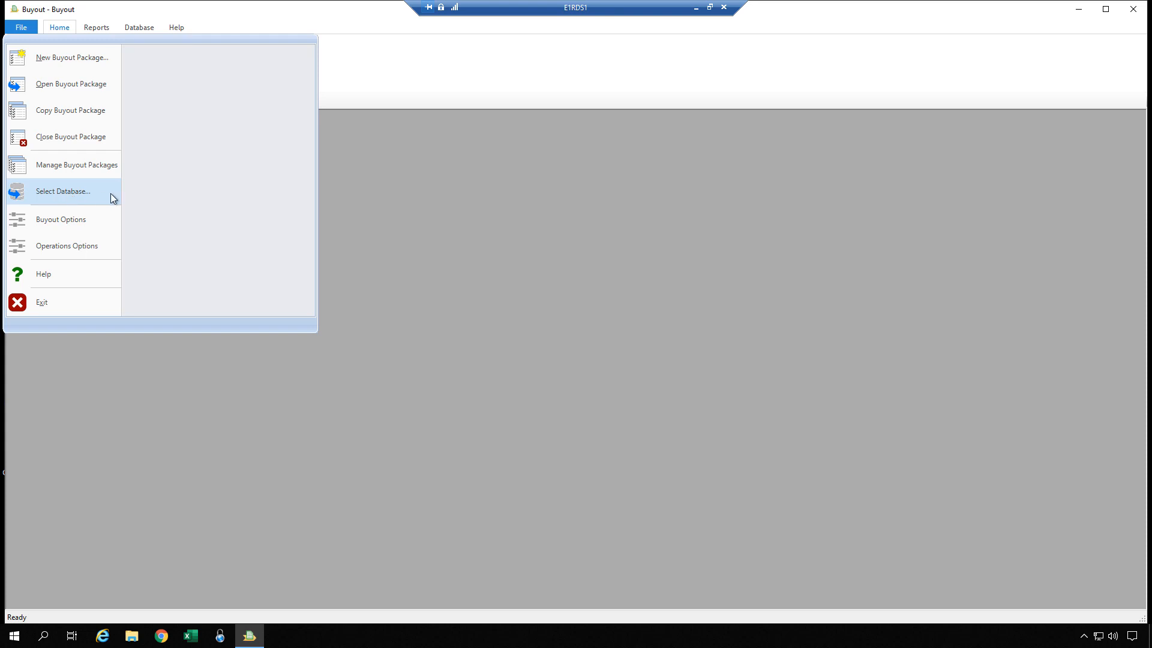
pyautogui.click(58, 190)
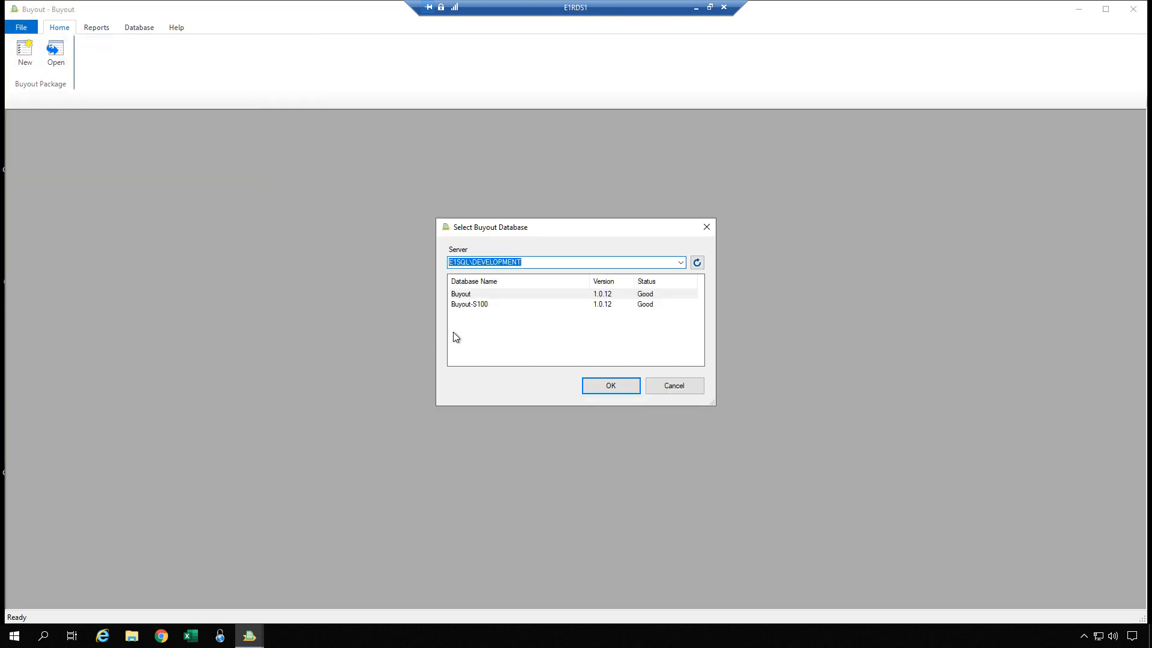
pyautogui.click(479, 307)
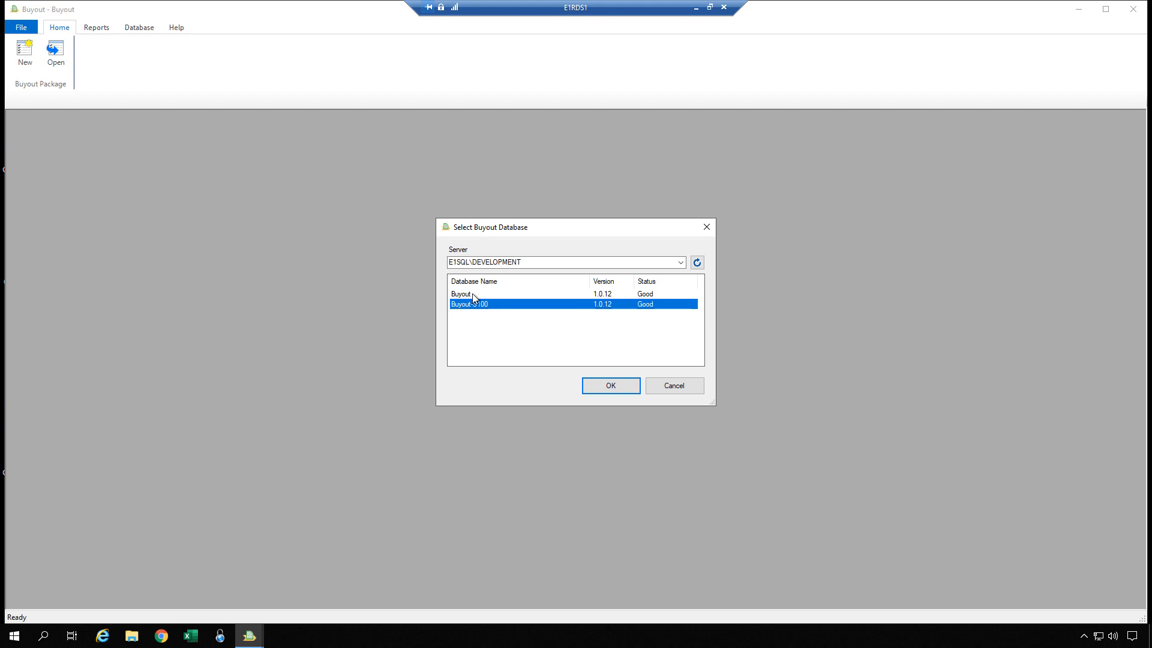
pyautogui.click(672, 386)
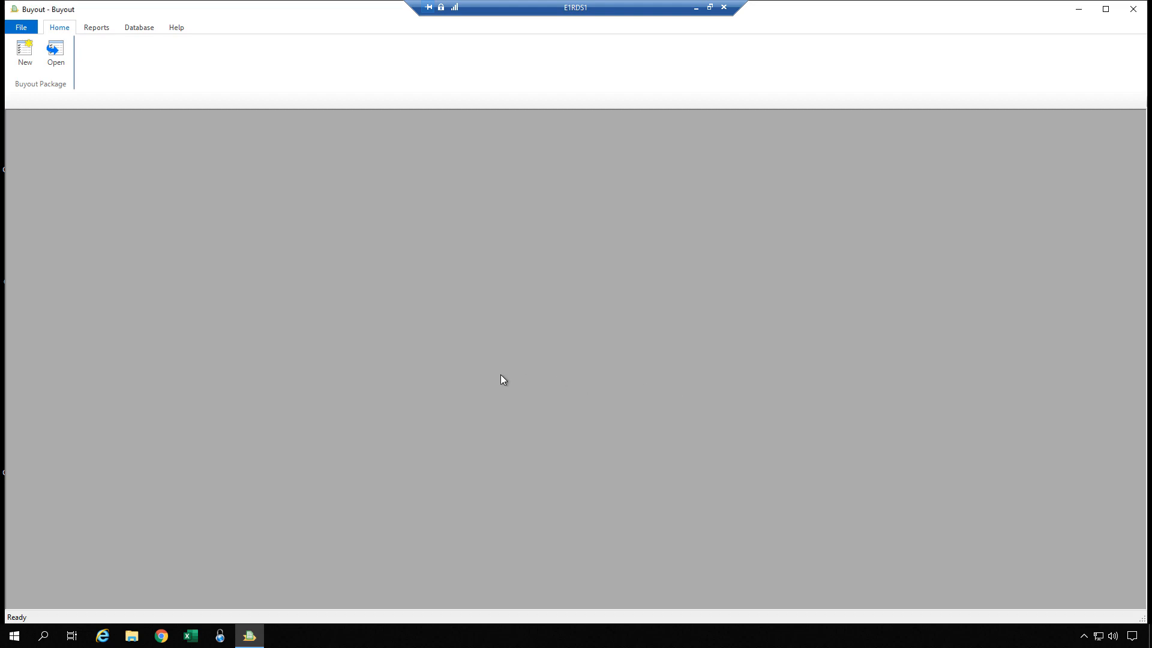